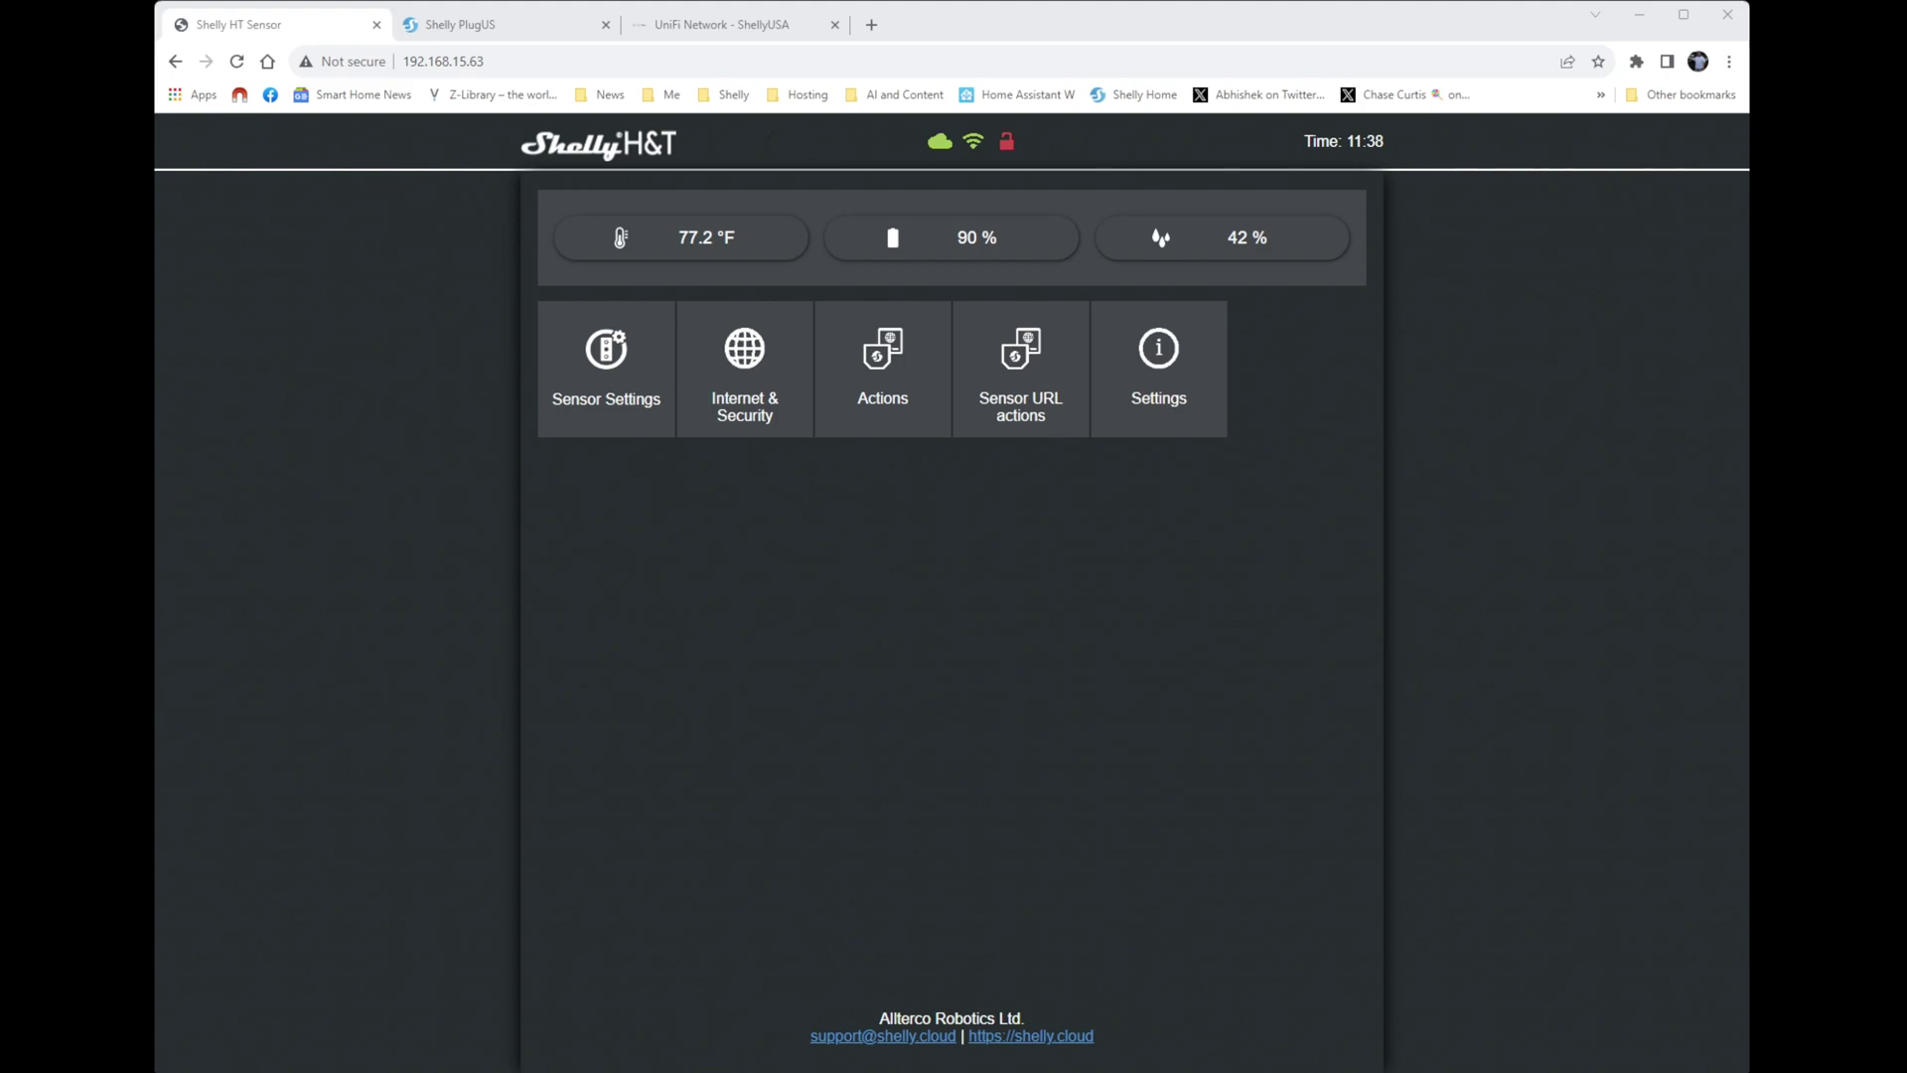
In WiFi client settings, enable static IP 192.168.15.63 with gateway 192.168.15.1 and save
left_click(745, 417)
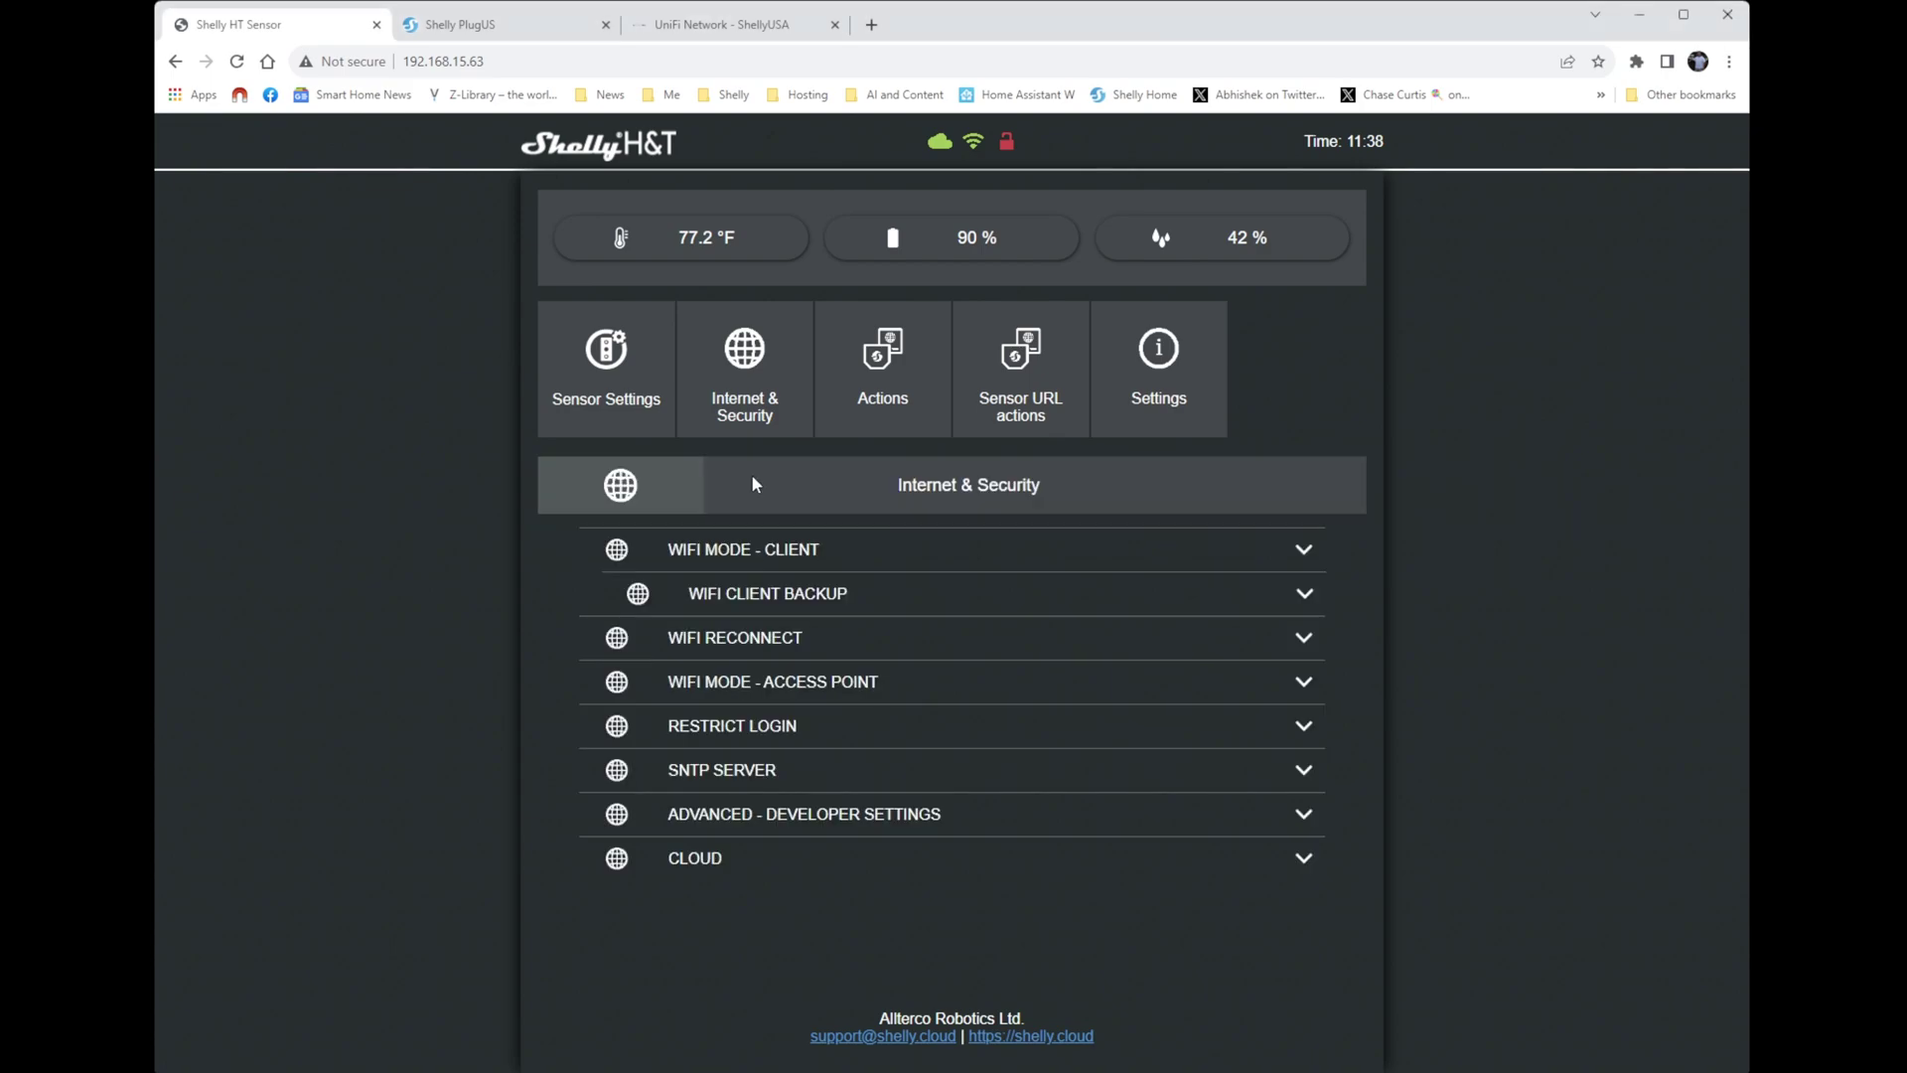
left_click(755, 549)
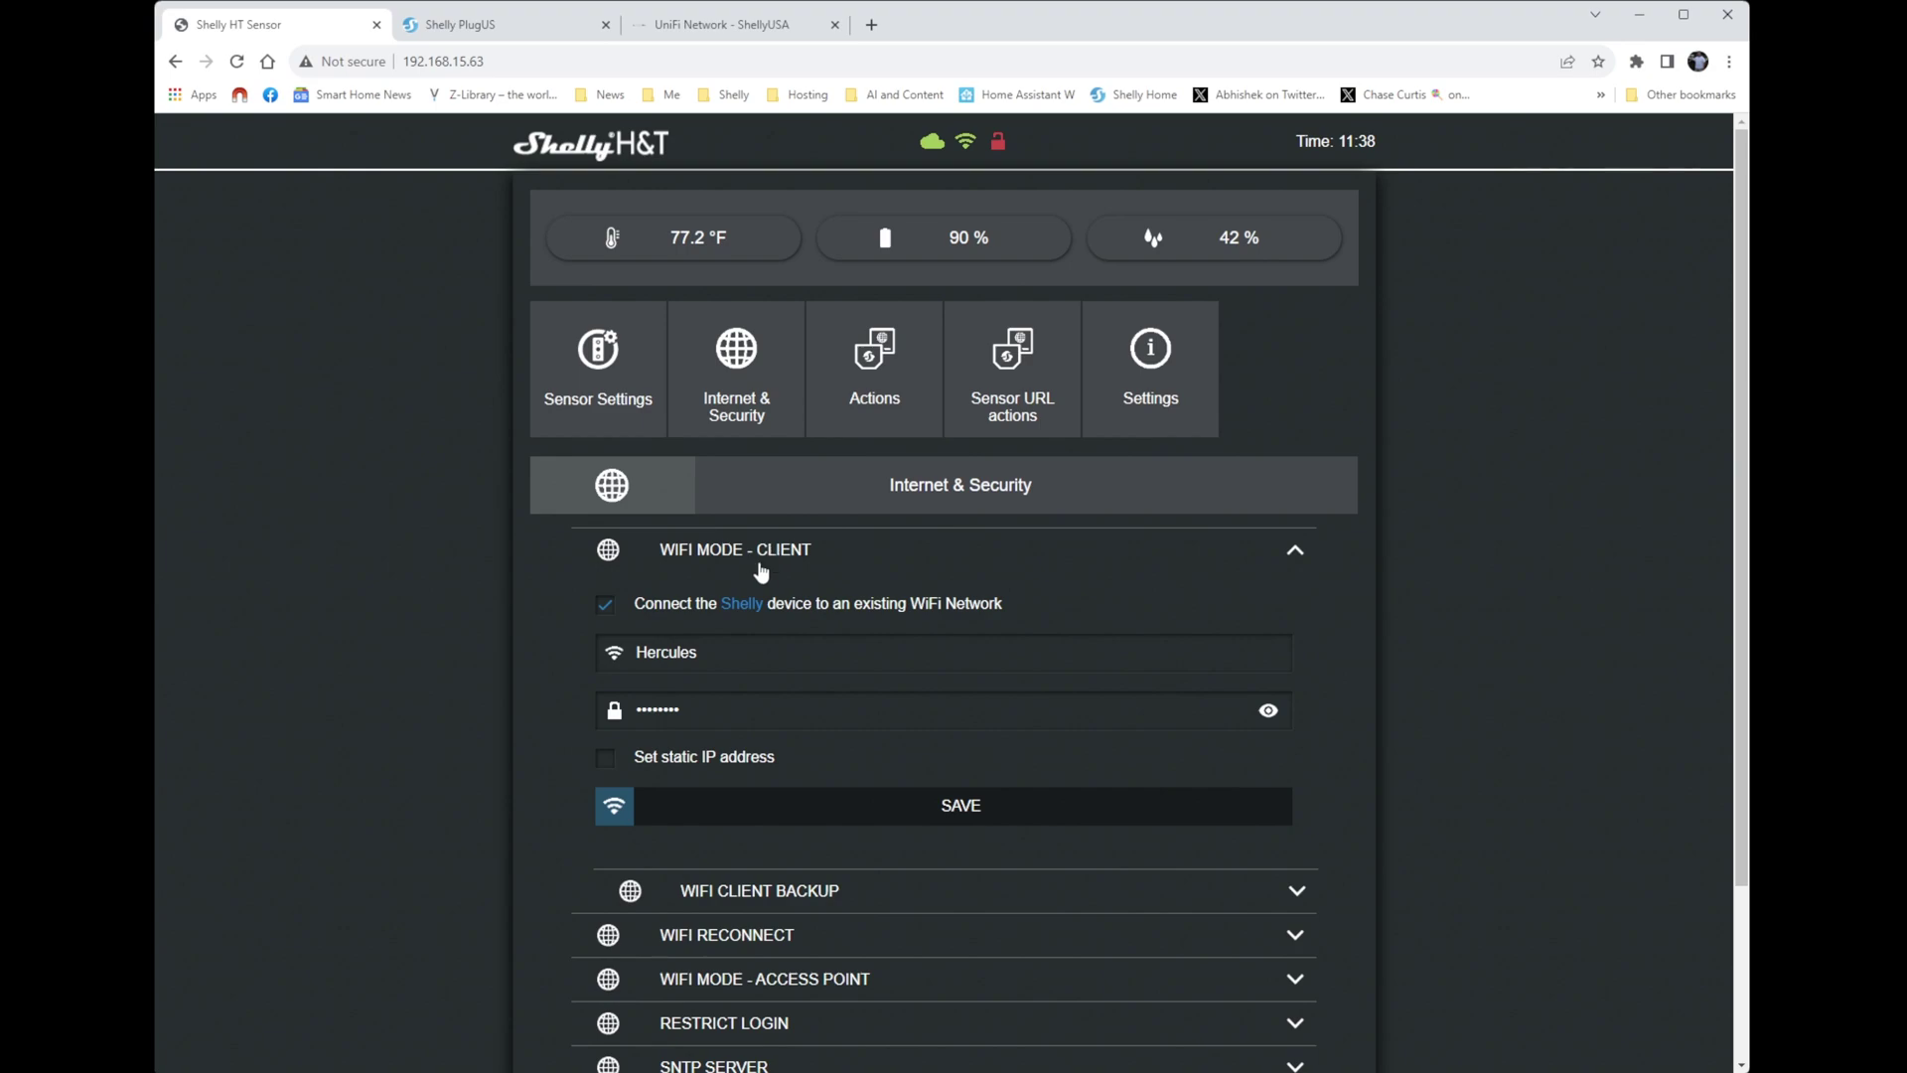
left_click(657, 757)
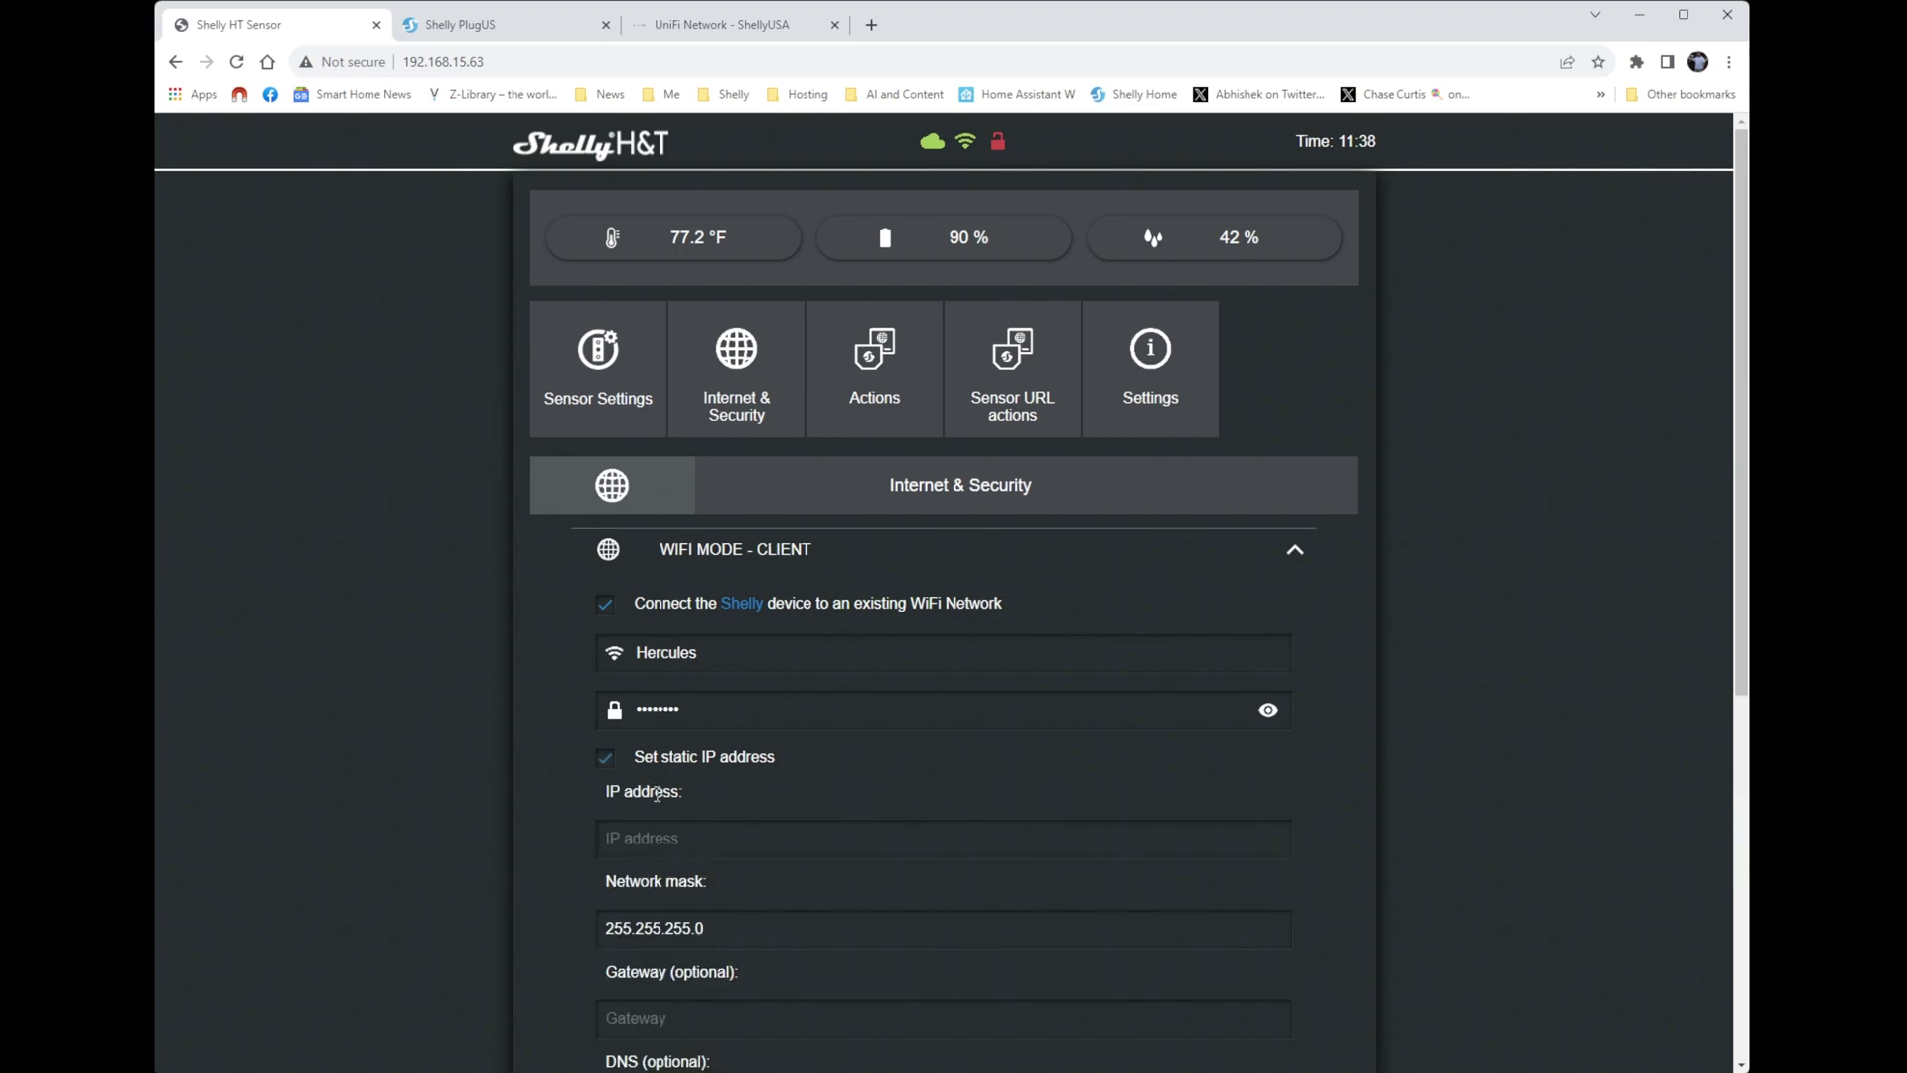
left_click(663, 839)
type("192.168.15.")
type("63")
left_click(666, 1018)
type("192.1")
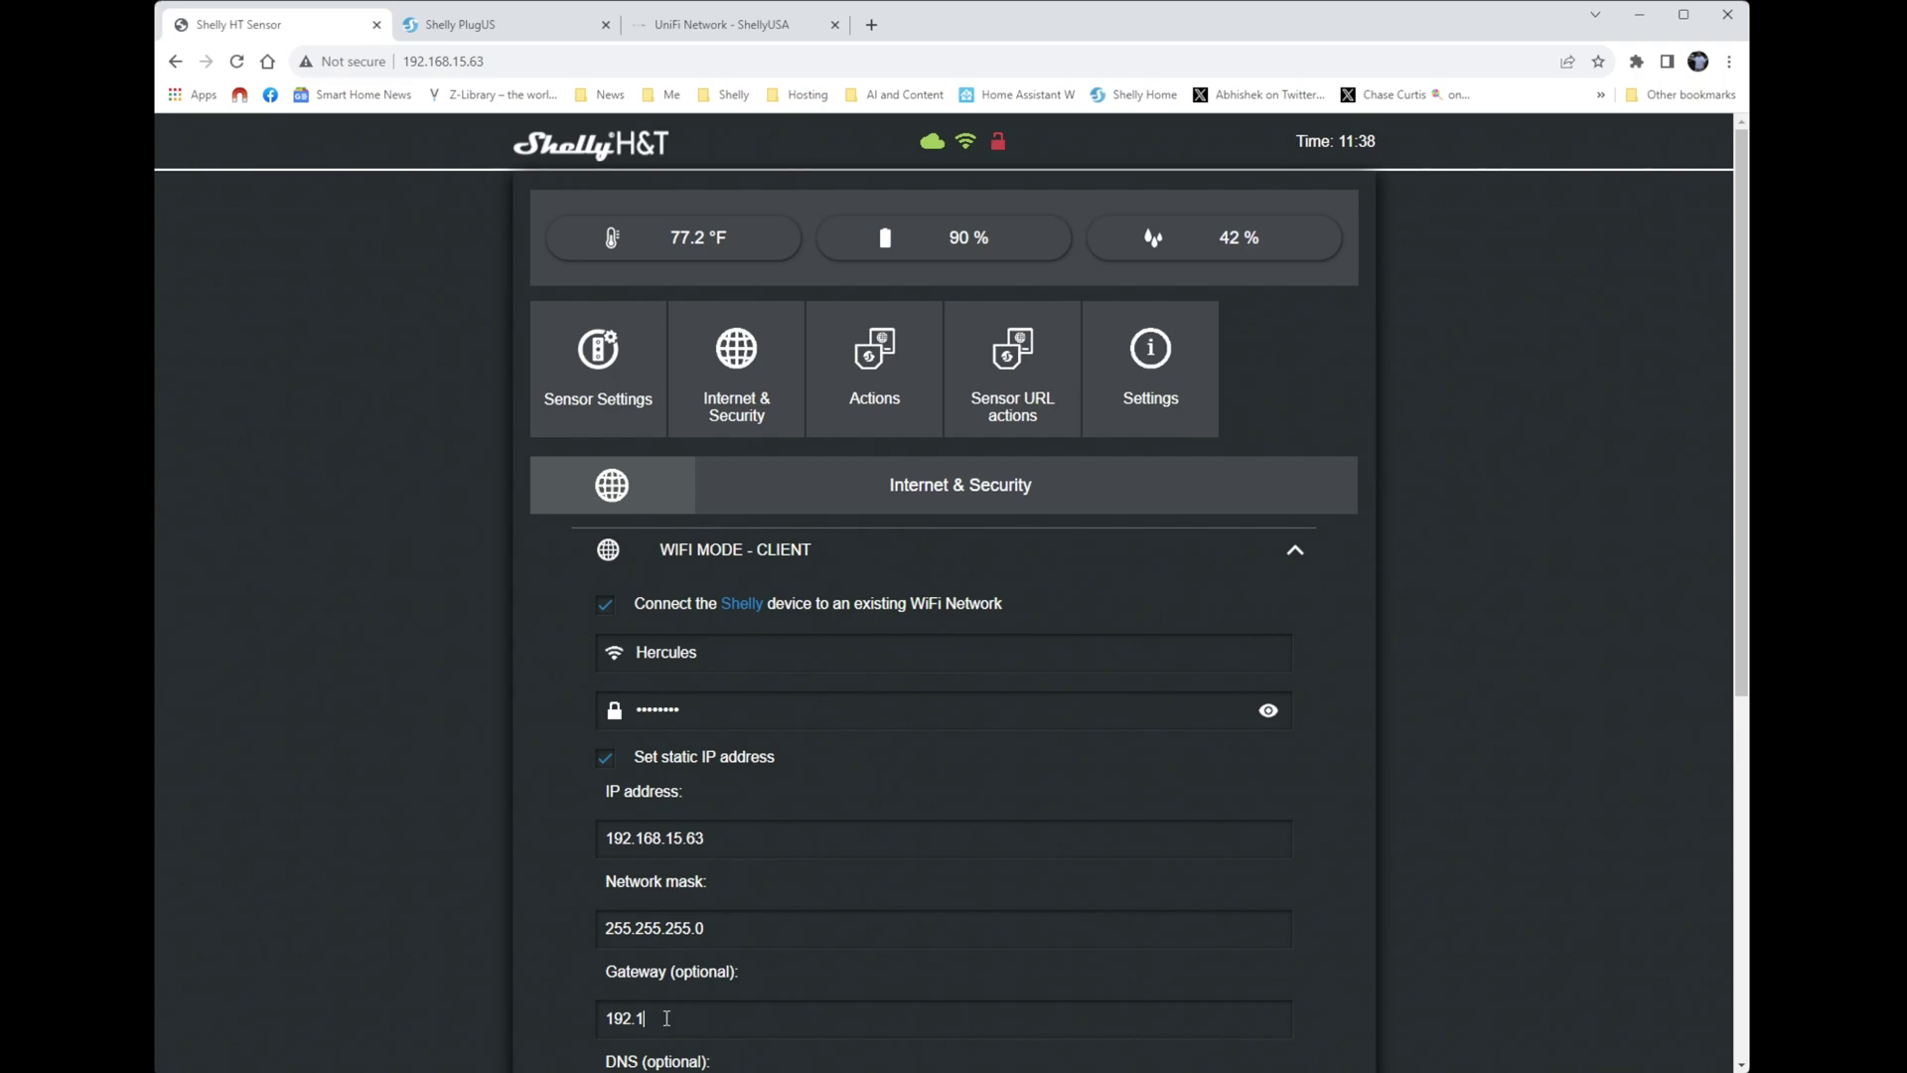
type("68.15.1")
key("Return")
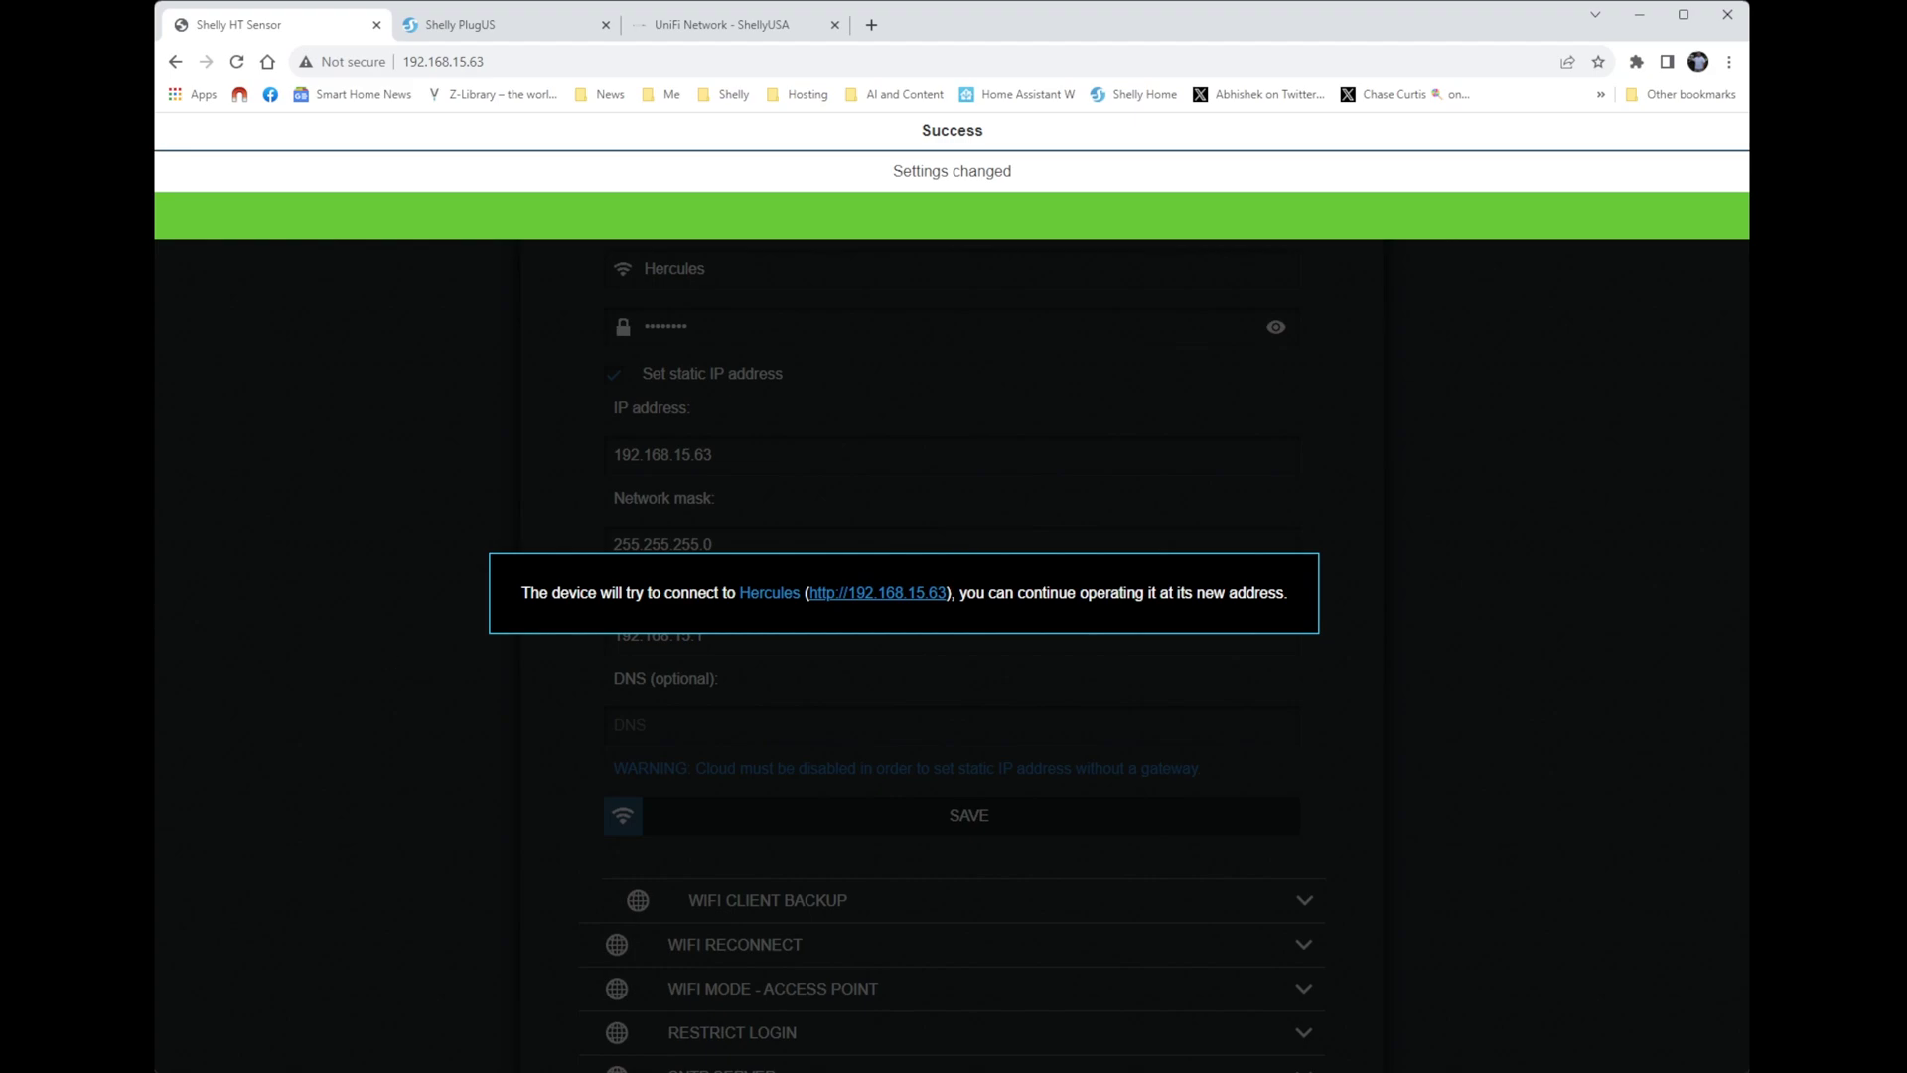
key("ctrl+Tab")
Enable static IP 192.168.15.207, mask 255.255.255.0, gateway 192.168.15.1 on the plug's WiFi and save
left_click(364, 235)
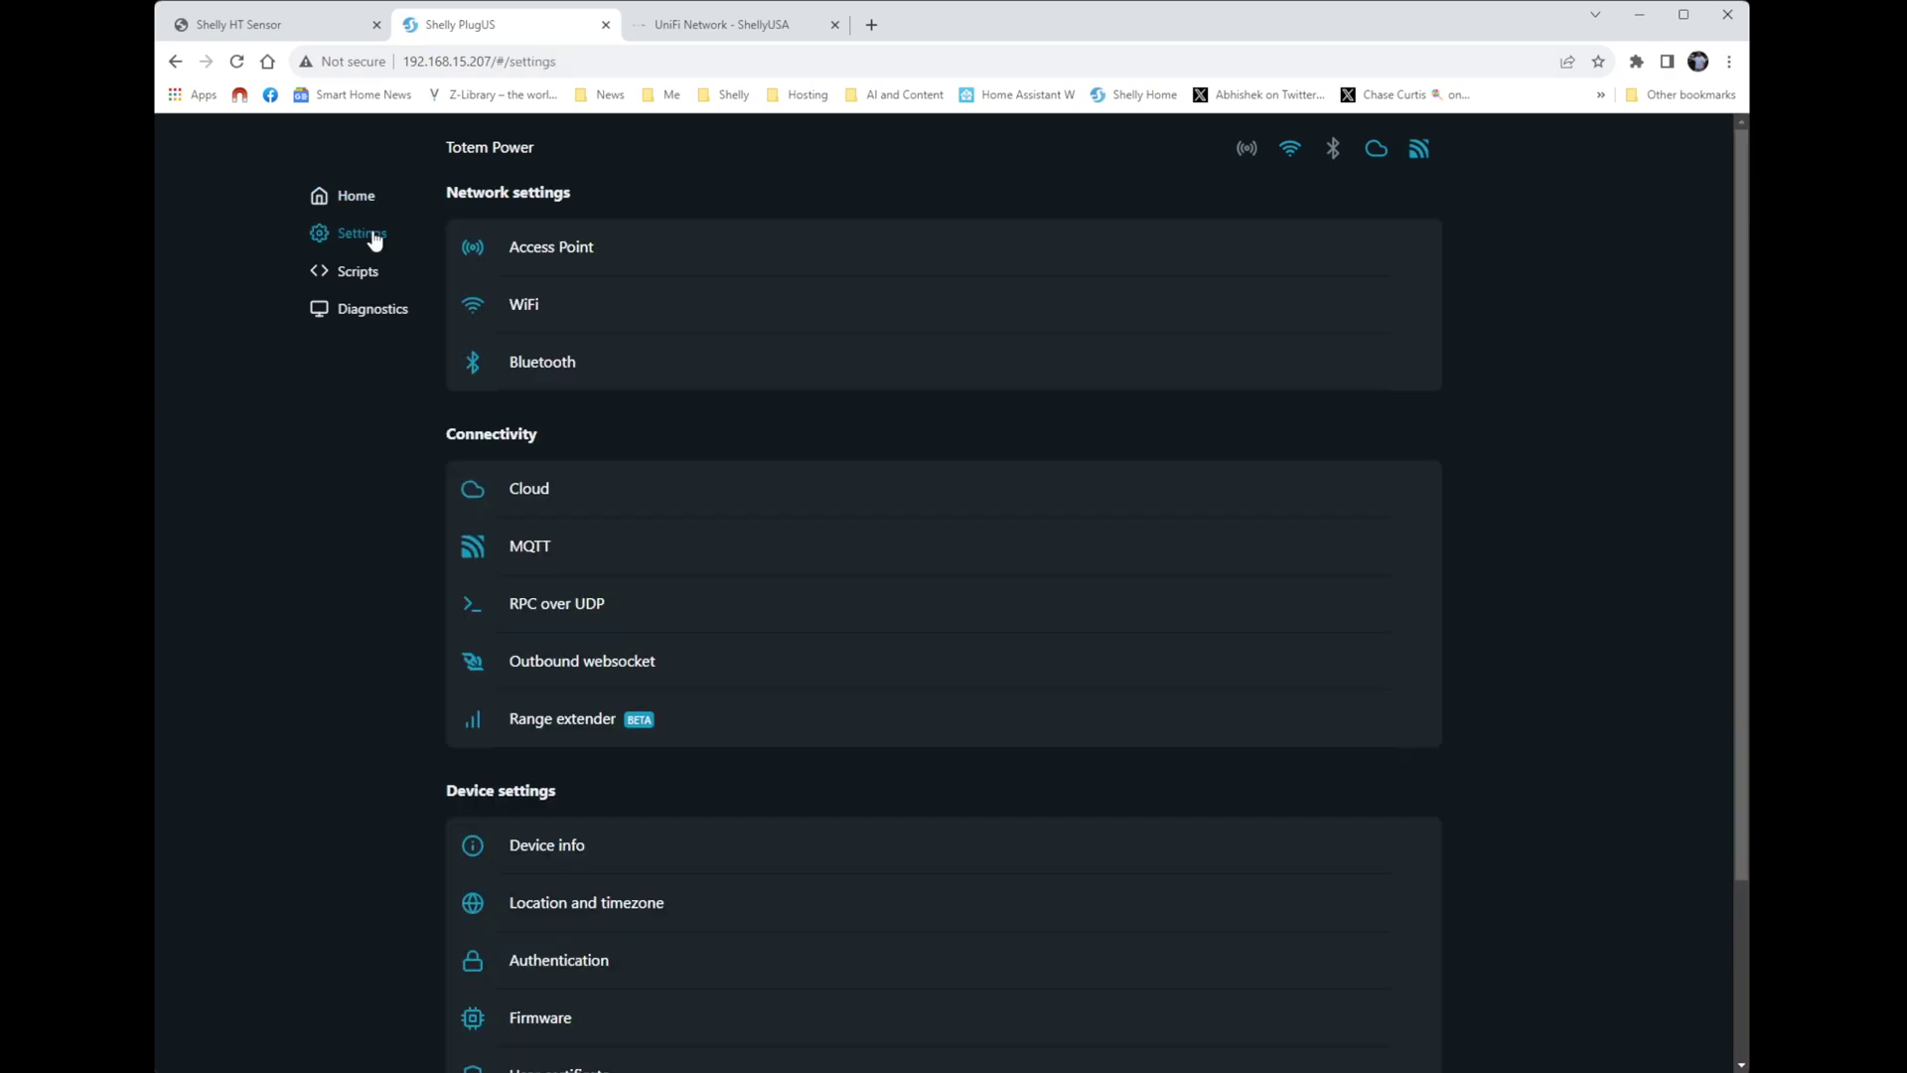
left_click(474, 305)
left_click(471, 519)
left_click(500, 589)
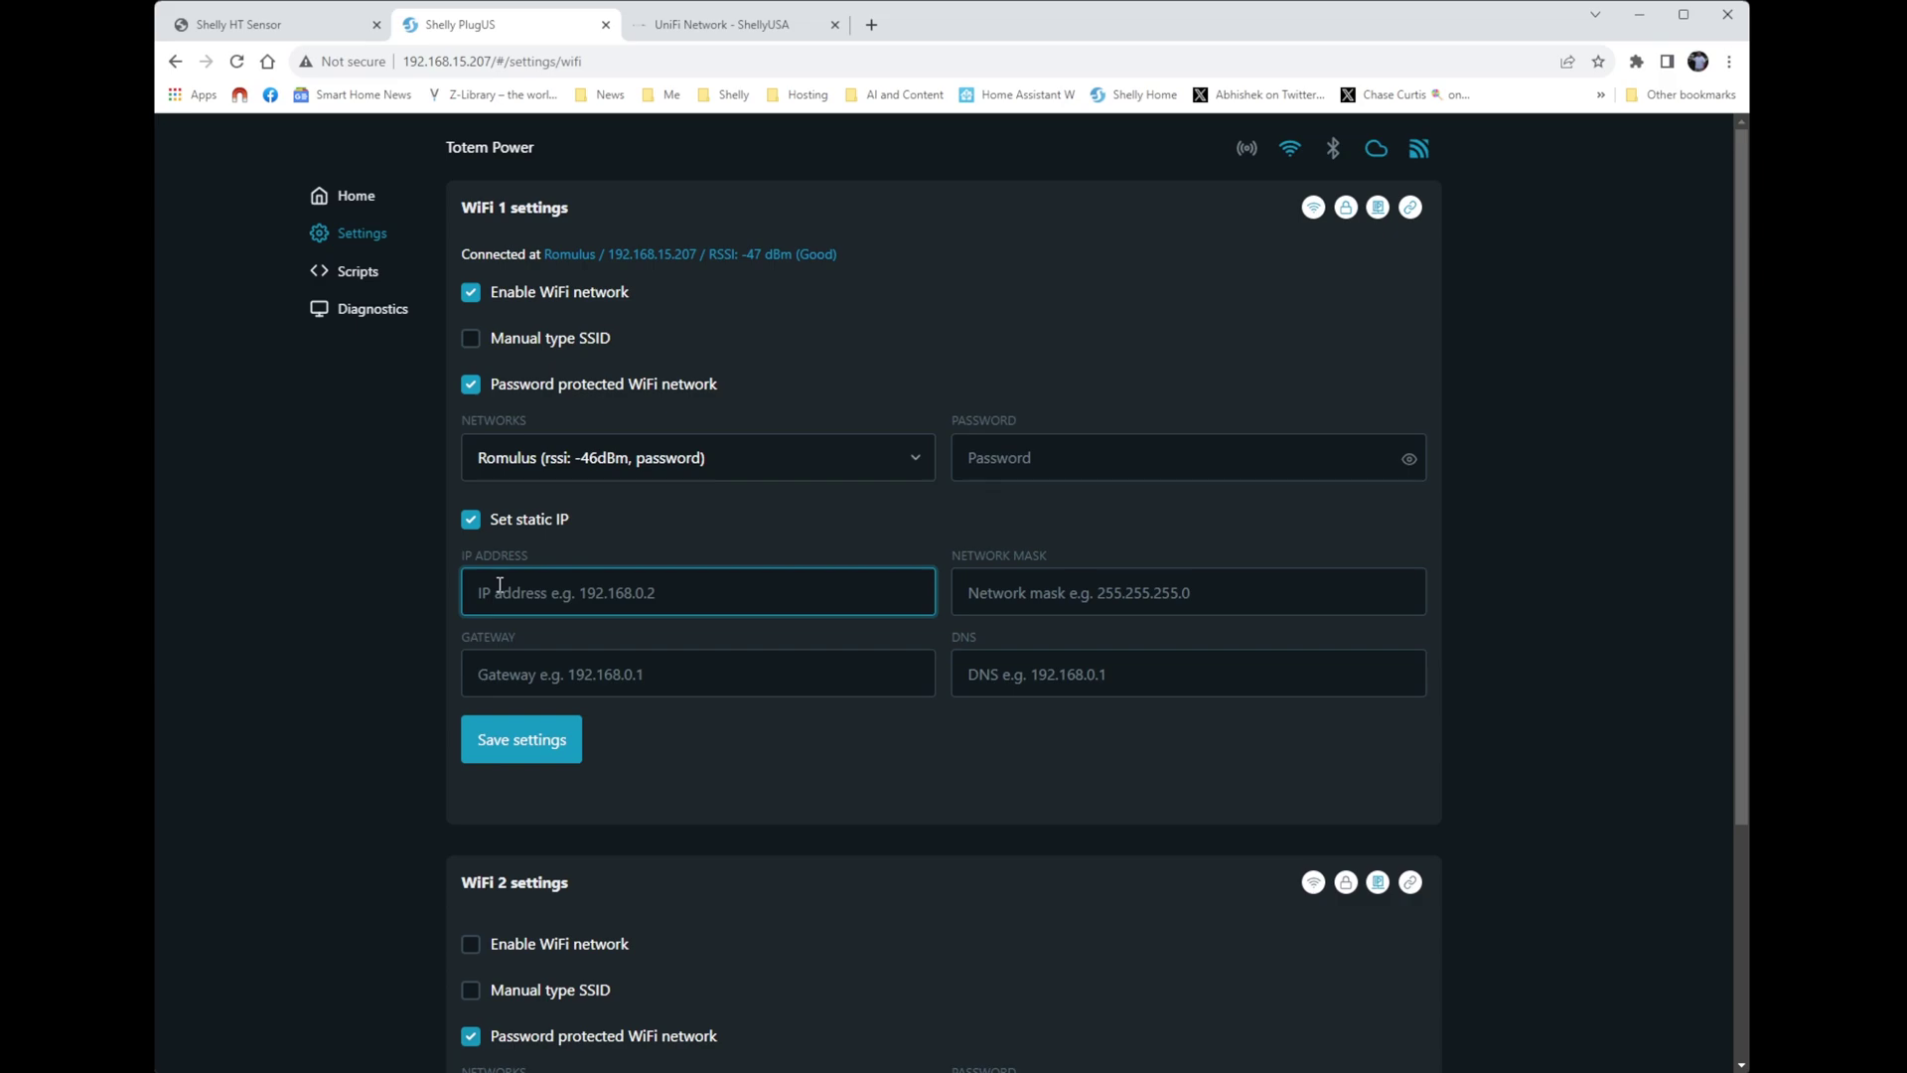
type("192.168.15.2")
type("07")
left_click(1006, 595)
type("255.255.255.0")
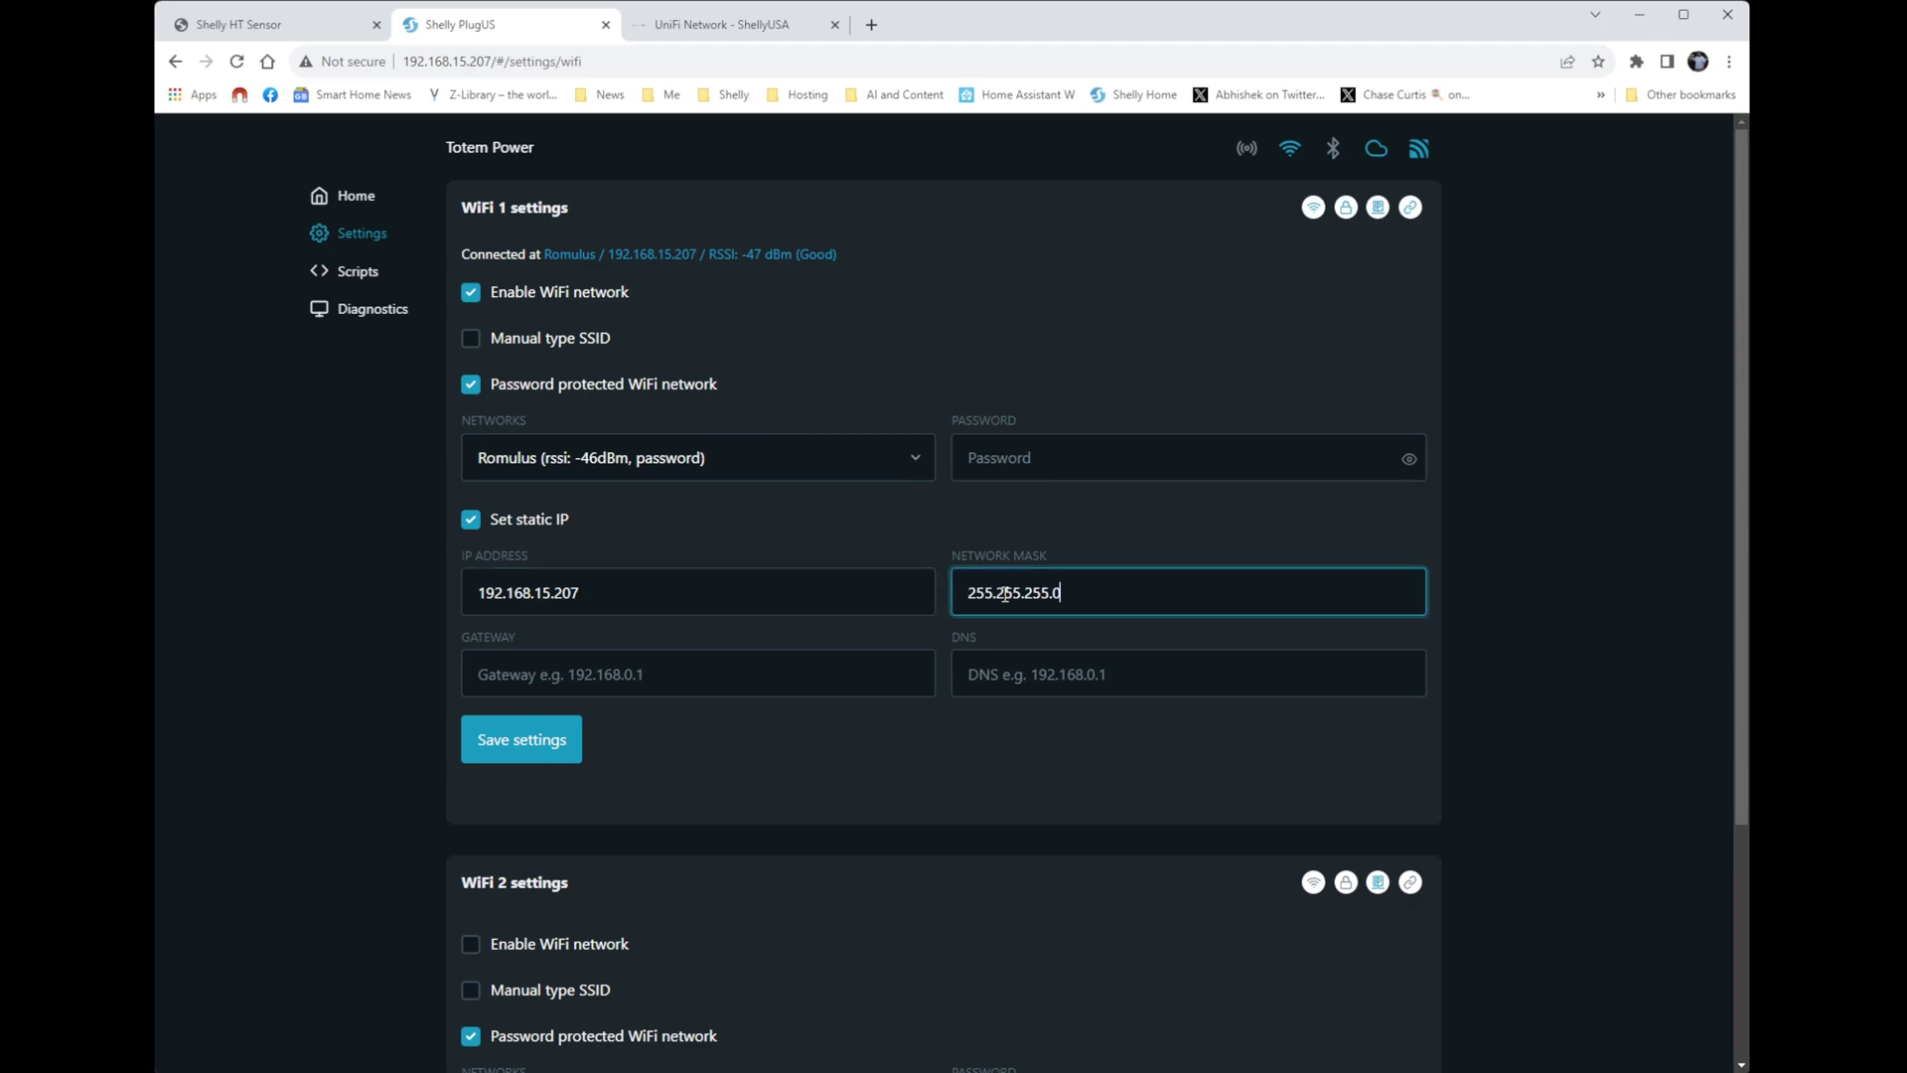
left_click(842, 674)
type("19")
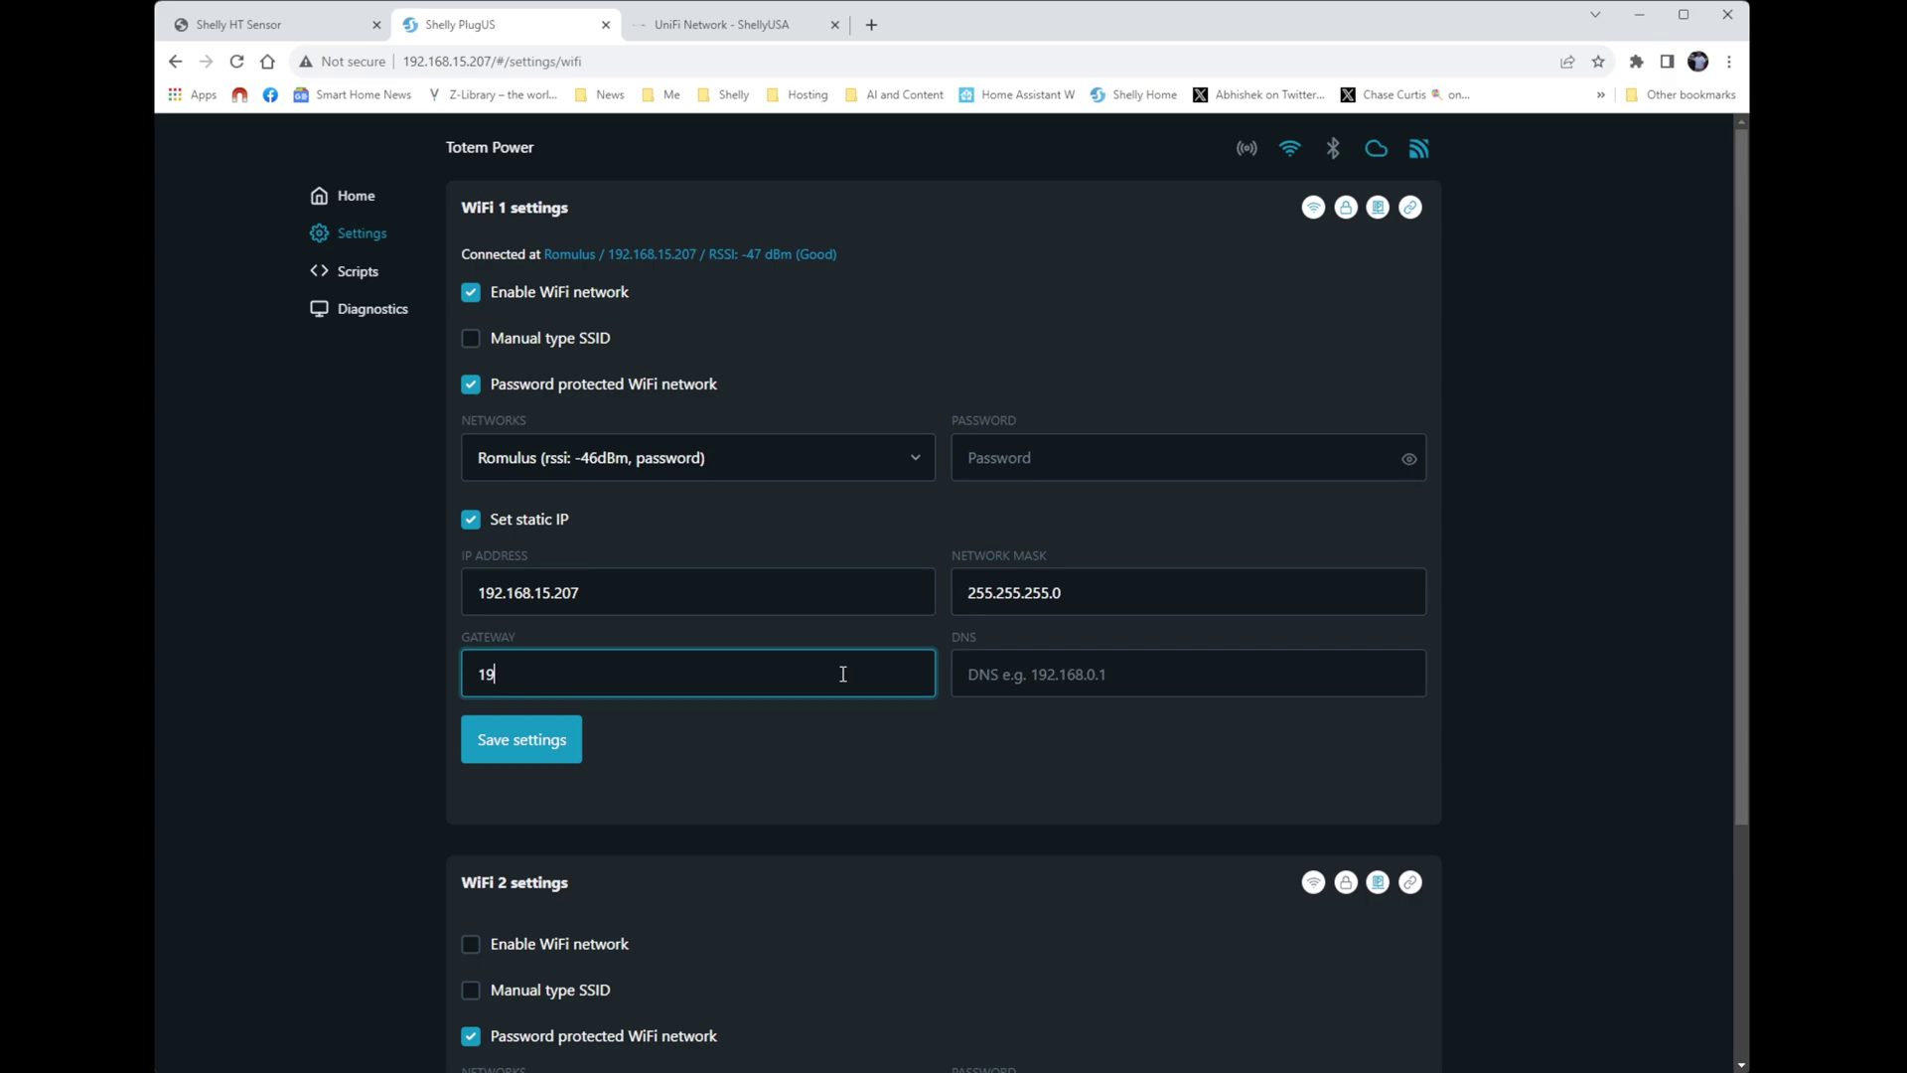
type("2.168.15.1")
left_click(524, 743)
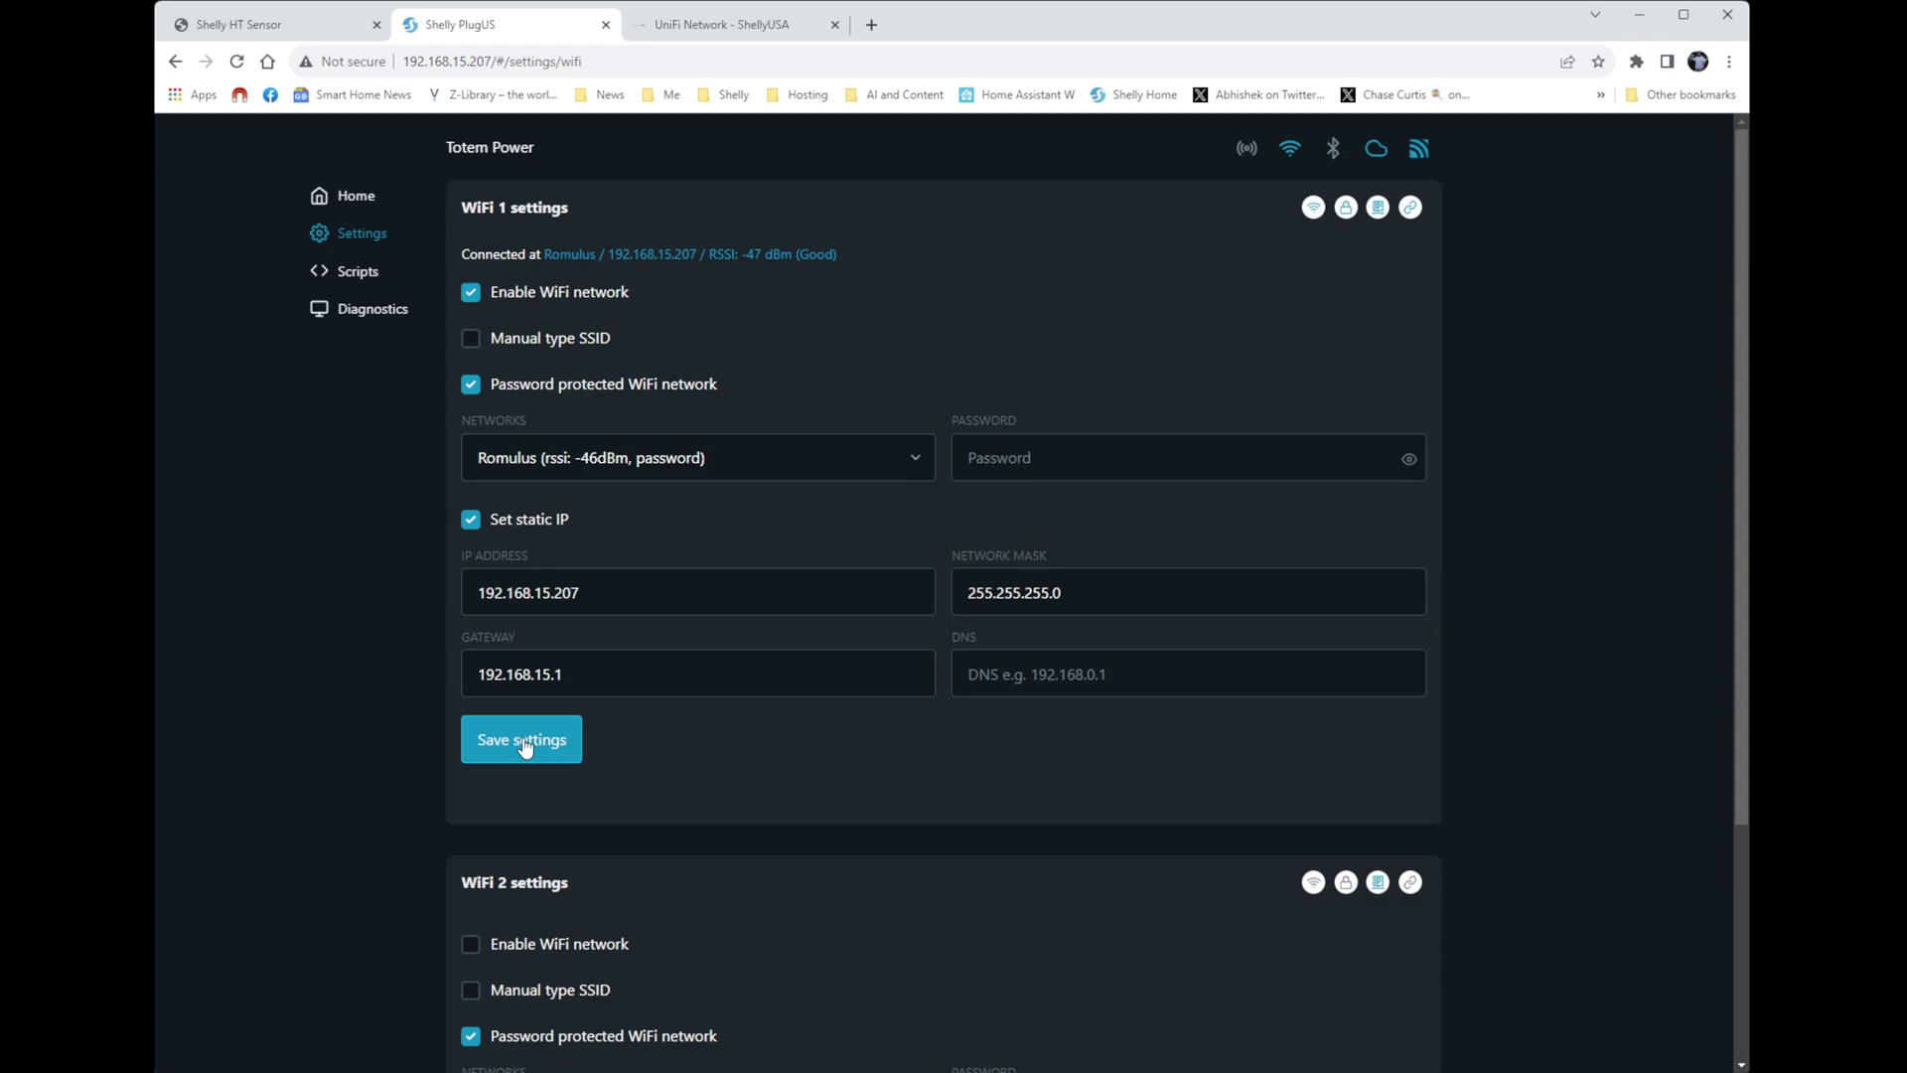
Turn on Fixed IP 192.168.15.207 for client shellyplugus-c049ef880f40 and apply changes
left_click(766, 30)
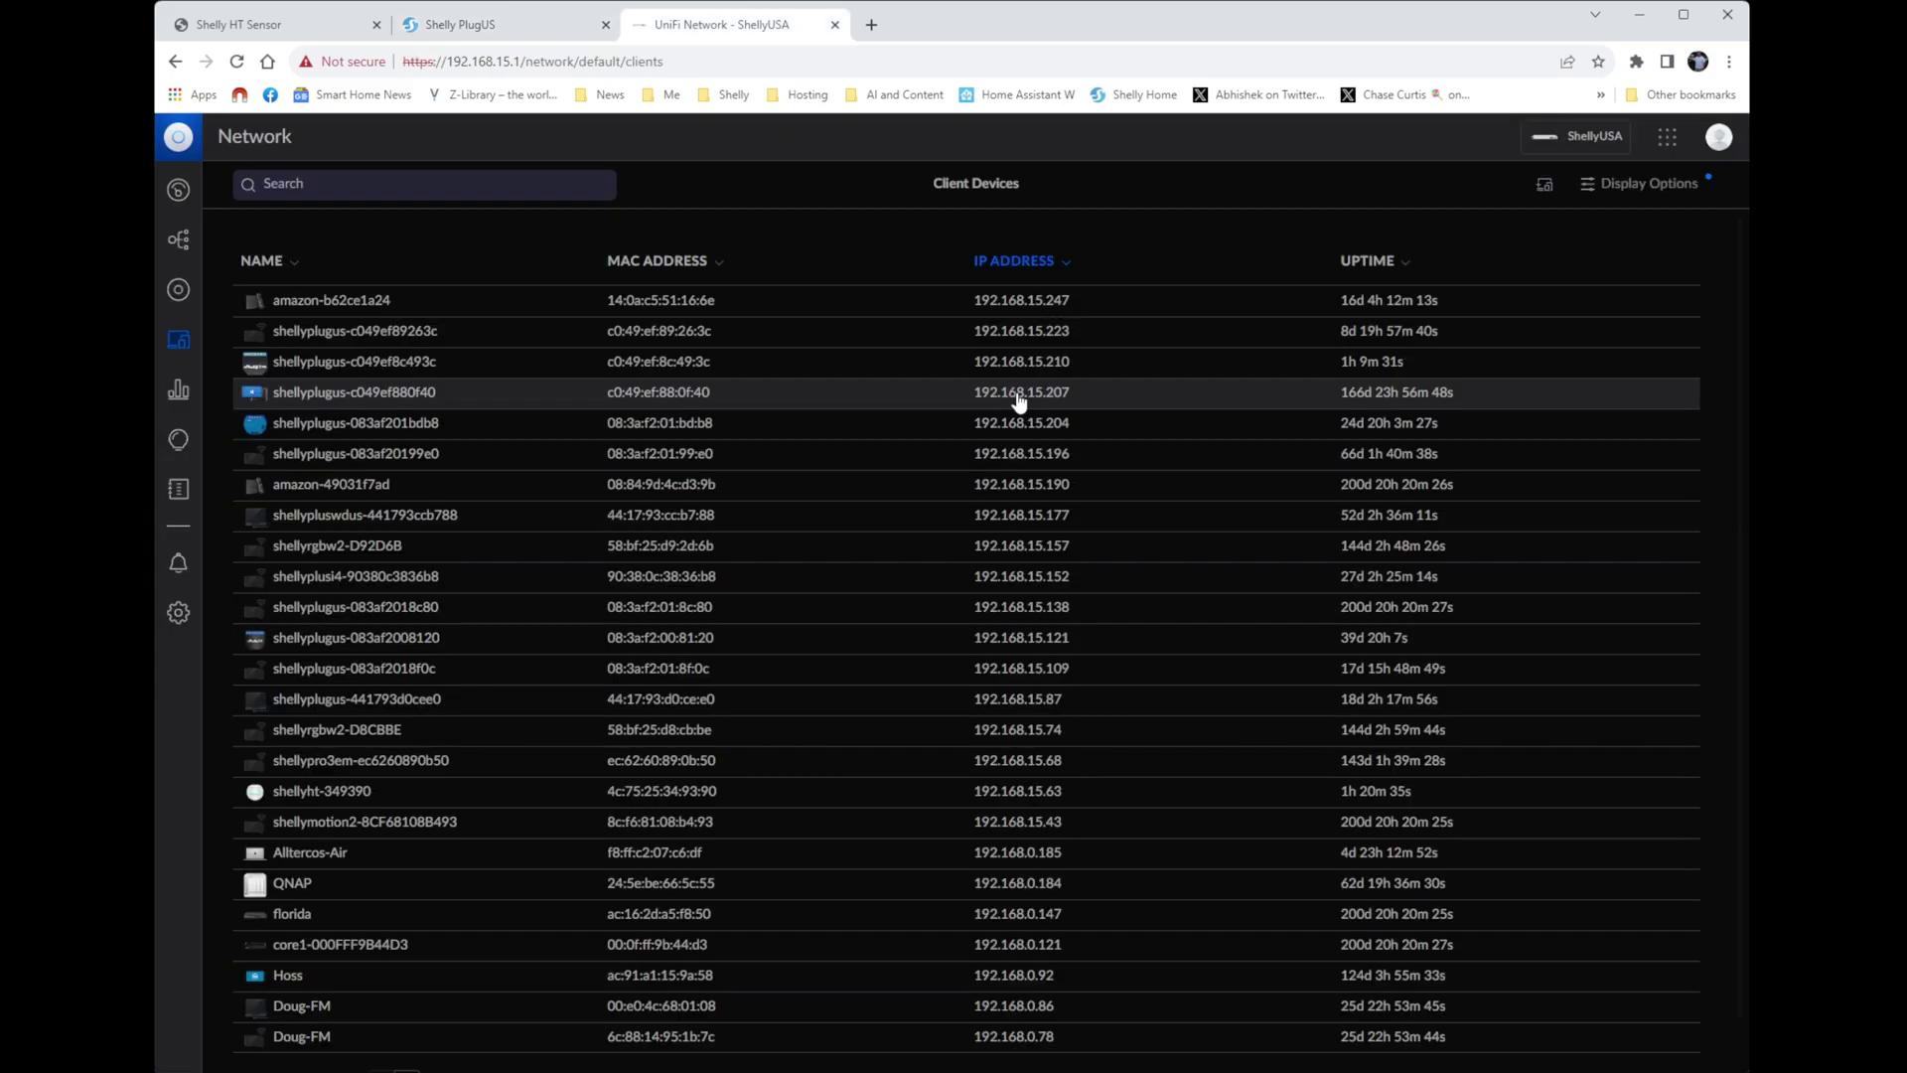
left_click(1019, 399)
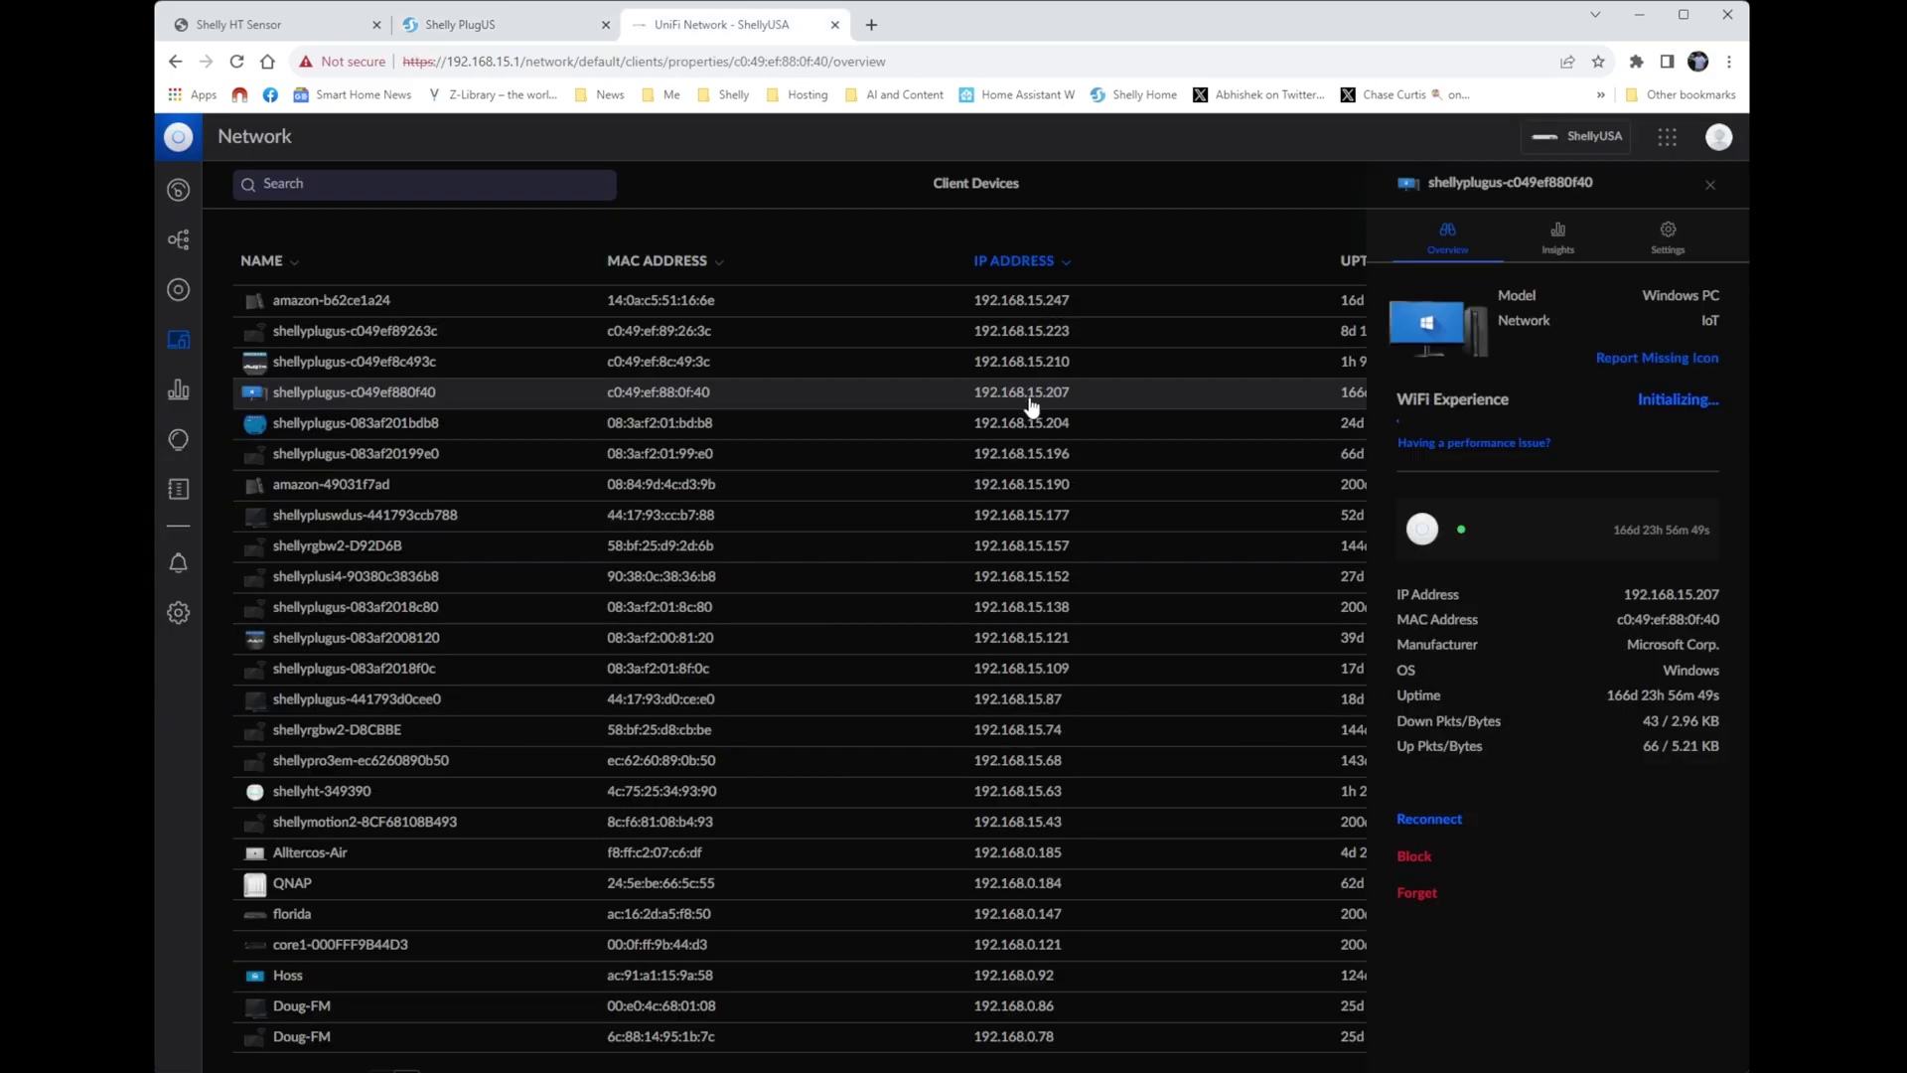
left_click(1666, 236)
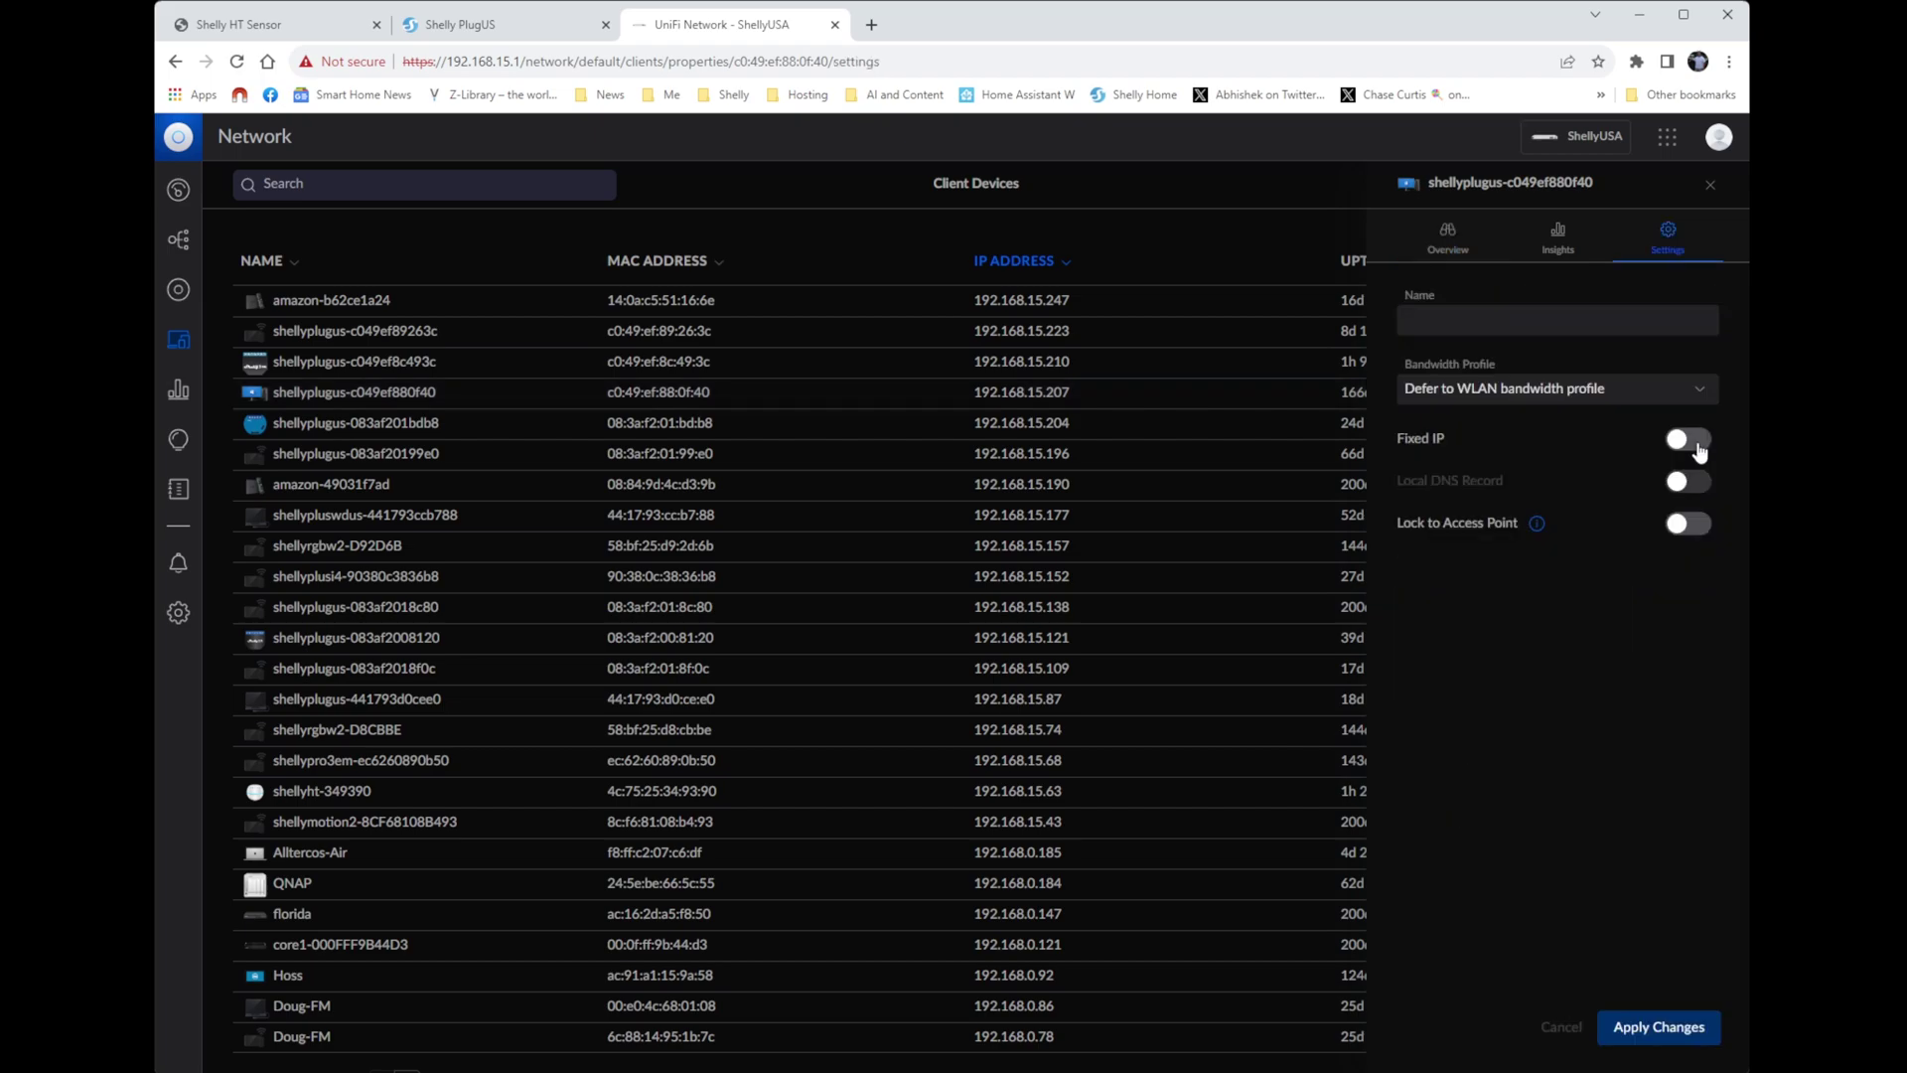
left_click(1691, 443)
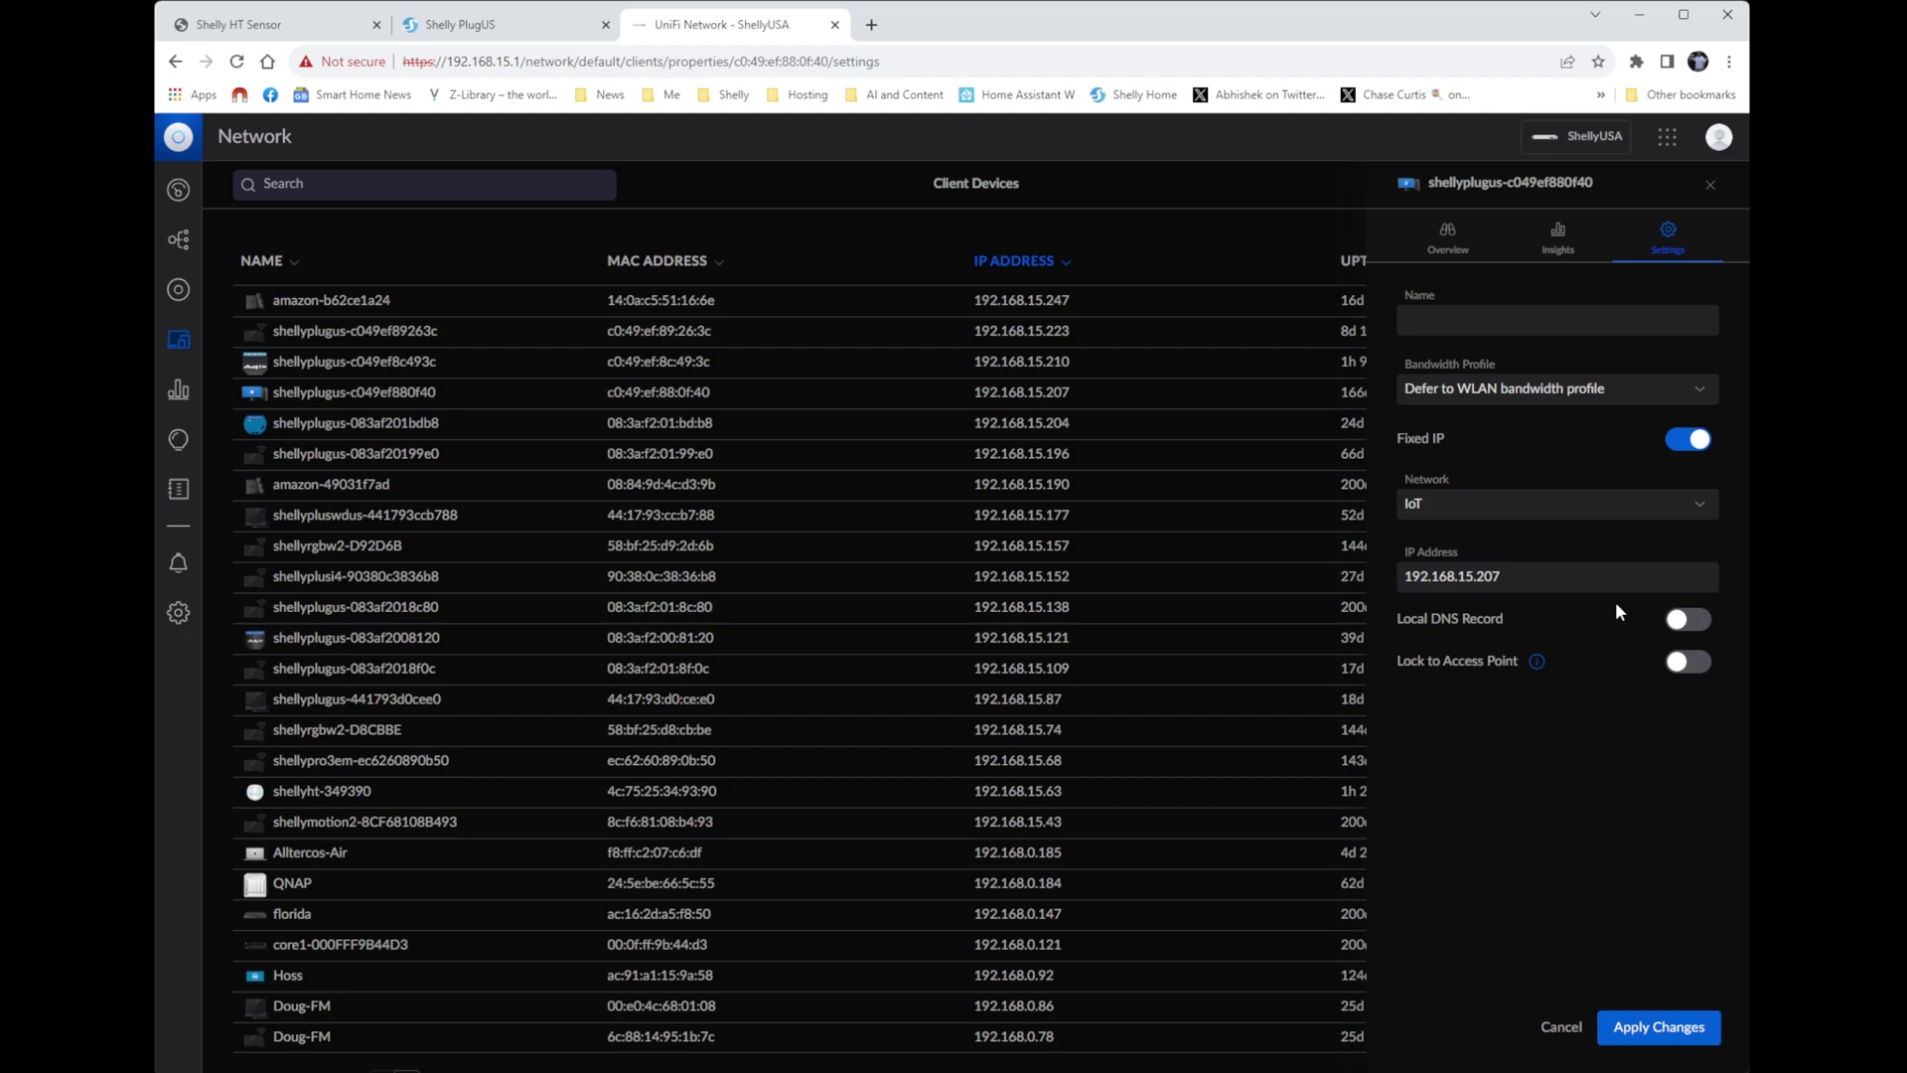
left_click(1655, 1027)
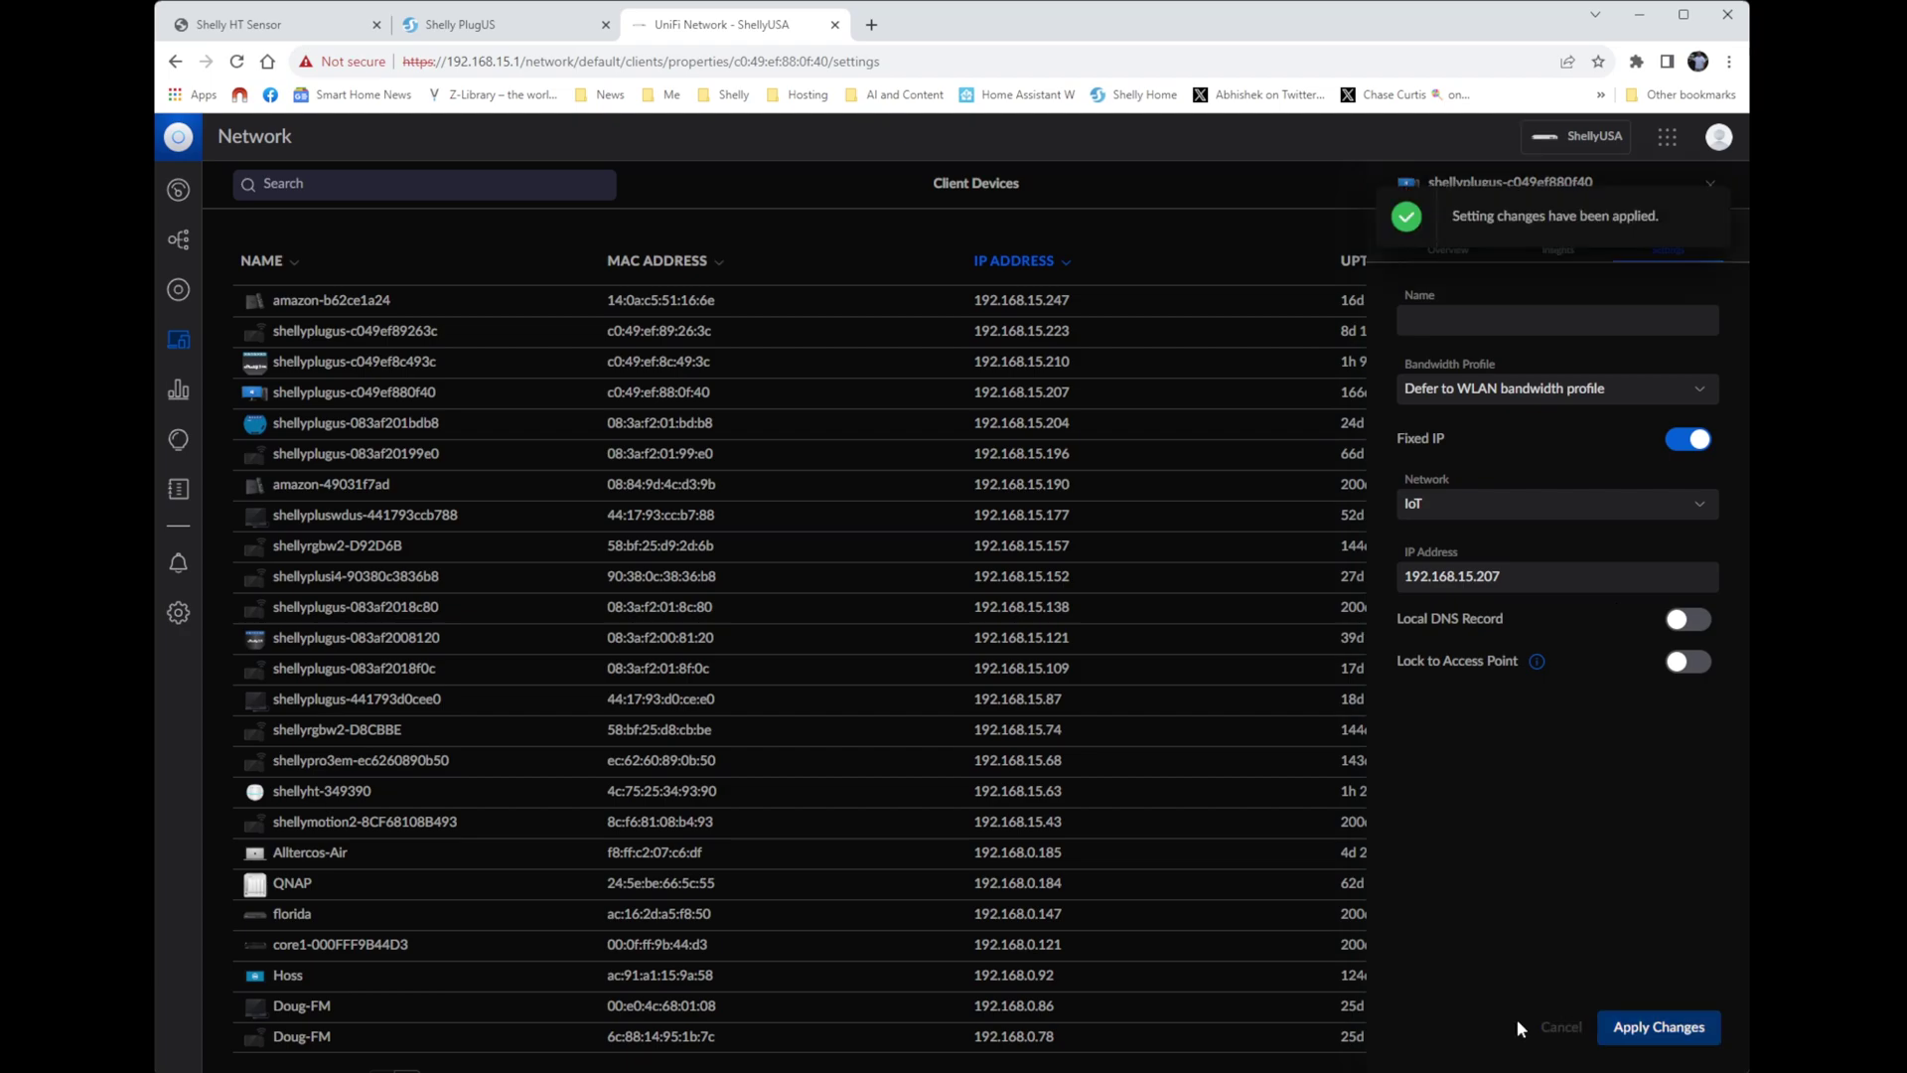